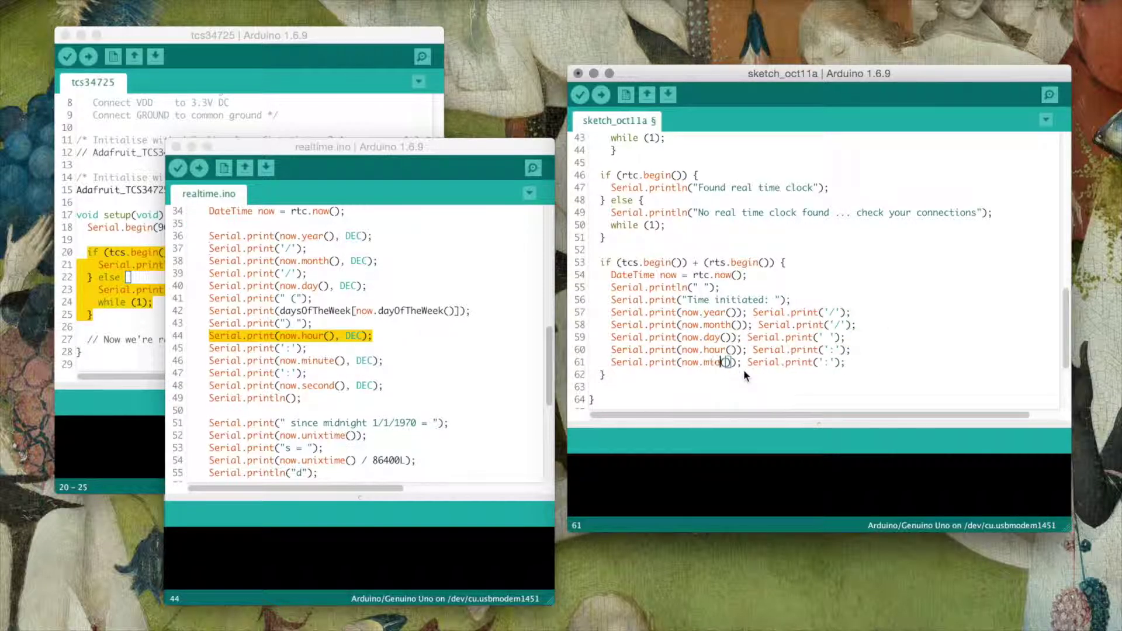
pyautogui.scroll(3, 617, 277)
pyautogui.write('// if all is well, date and time initiated will print to allow configuration:')
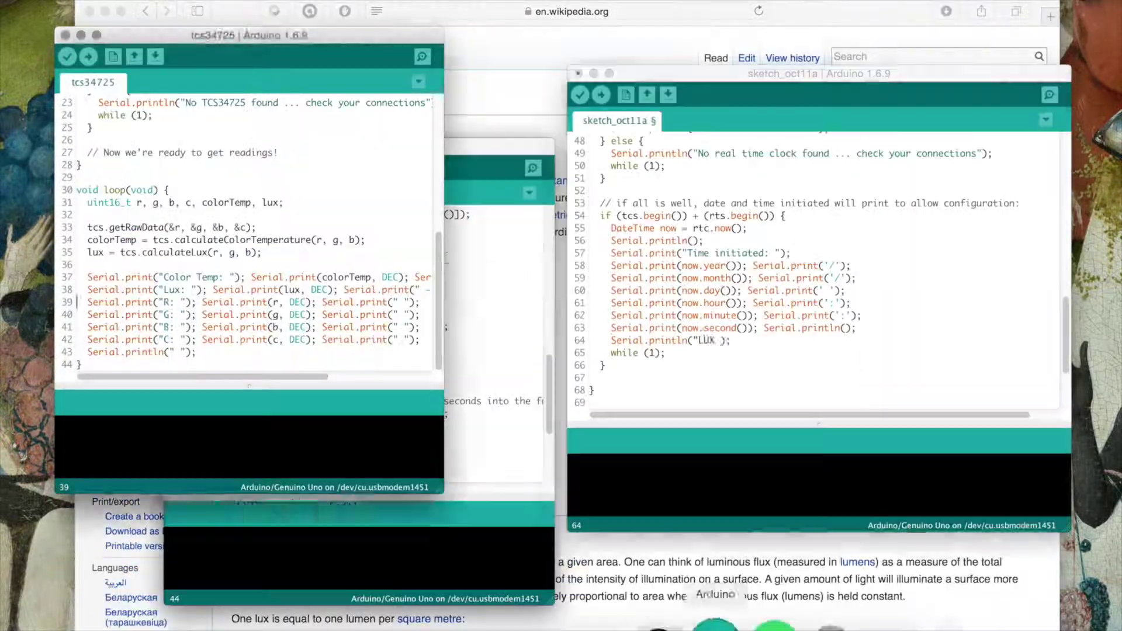
pyautogui.write('nu')
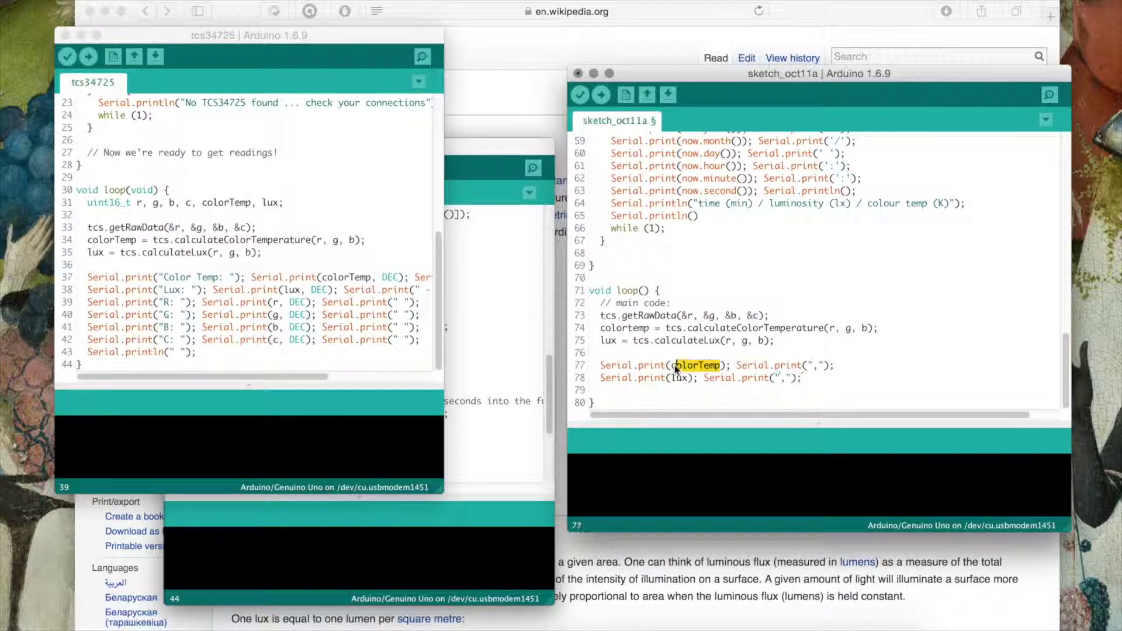
# - Bring the realtime.ino example sketch to the front for reference
pyautogui.click(480, 404)
pyautogui.scroll(5, 480, 404)
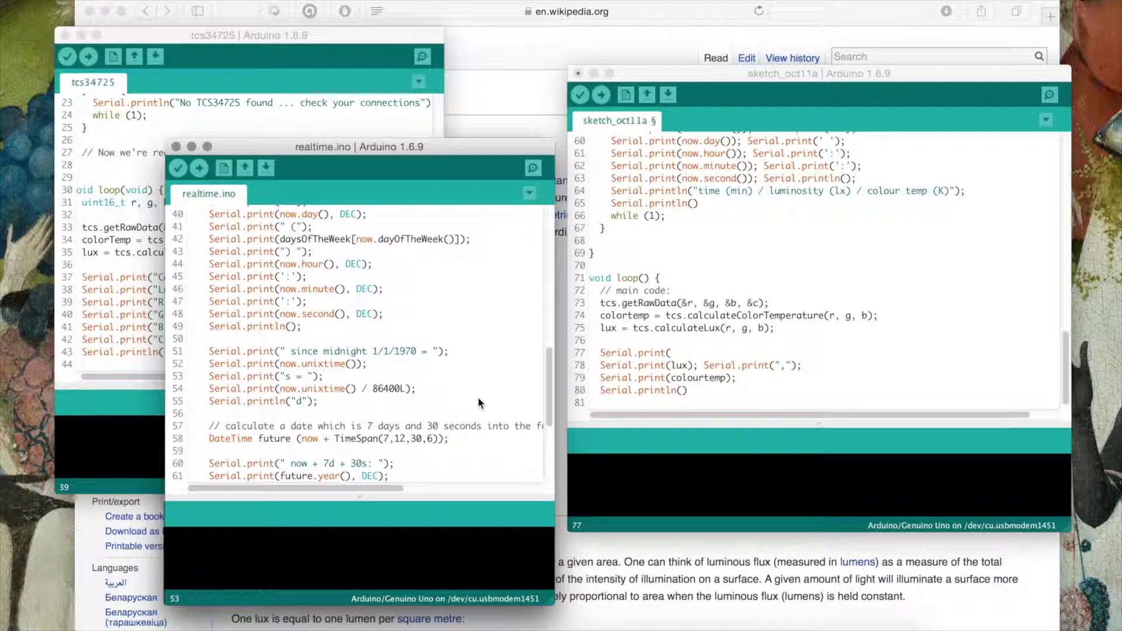
pyautogui.scroll(5, 479, 404)
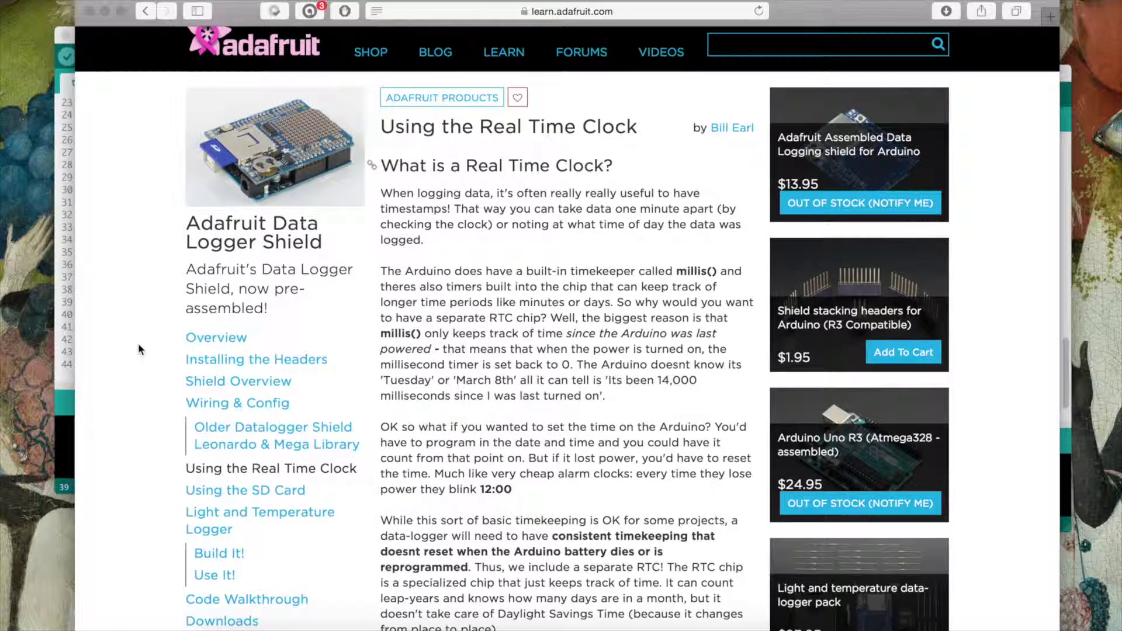
pyautogui.scroll(-15, 138, 346)
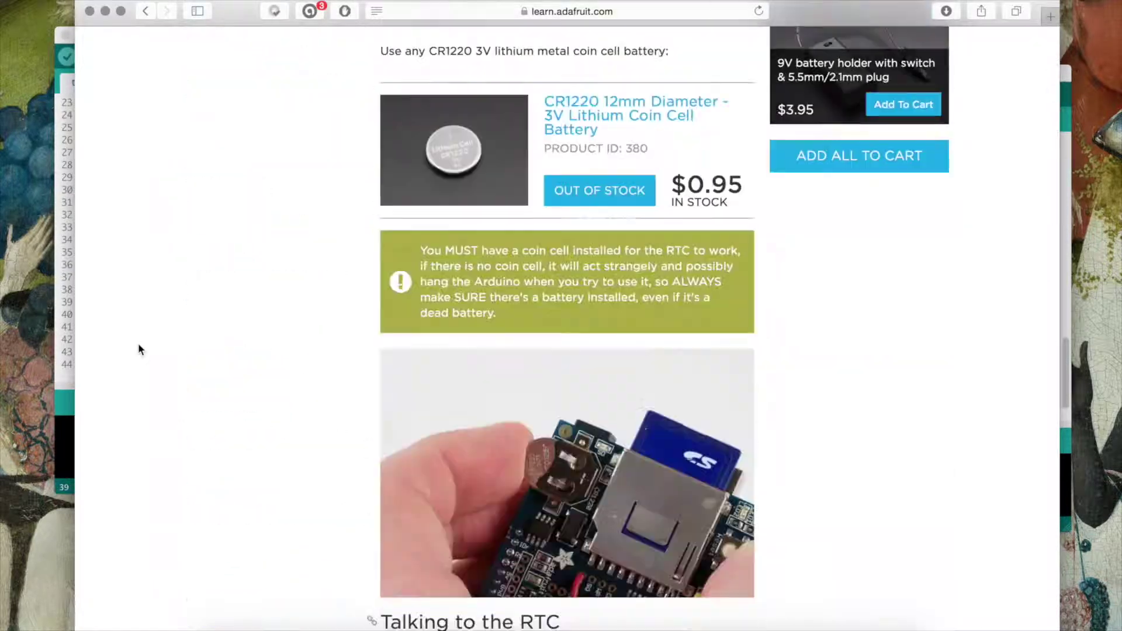
pyautogui.scroll(-10, 281, 401)
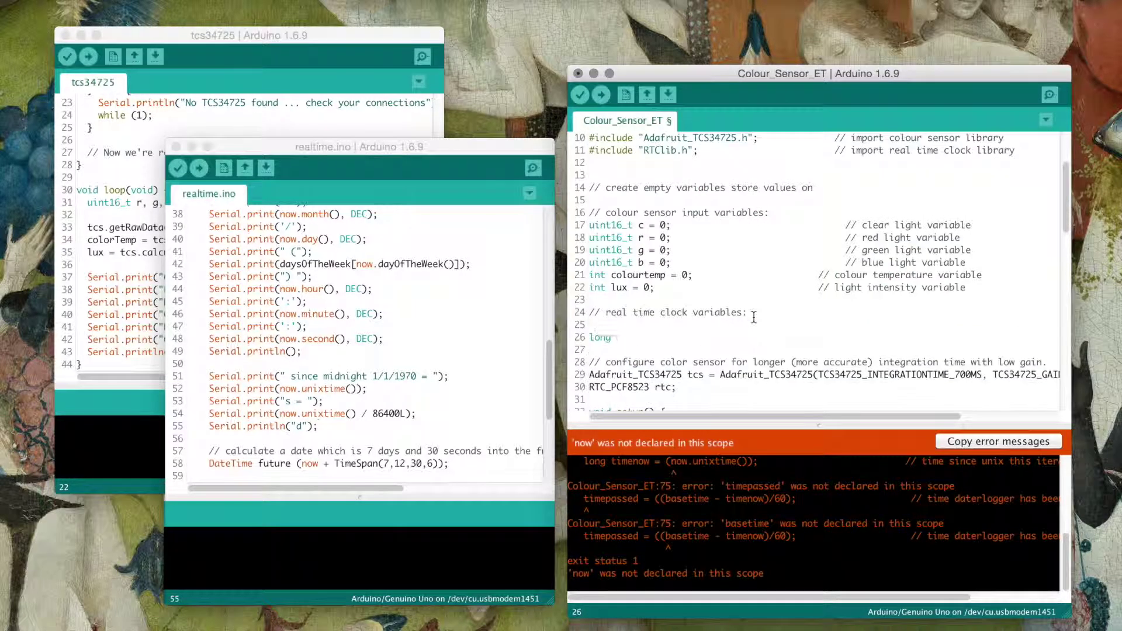
pyautogui.write('basetime = 0')
# - Start a new line for the next long time variable (basetime, timenow, timepassed)
pyautogui.press('Return')
pyautogui.write('long timenow = 0')
pyautogui.press('Return')
pyautogui.write('long timepassed = 0                    // time since configuration in minutes')
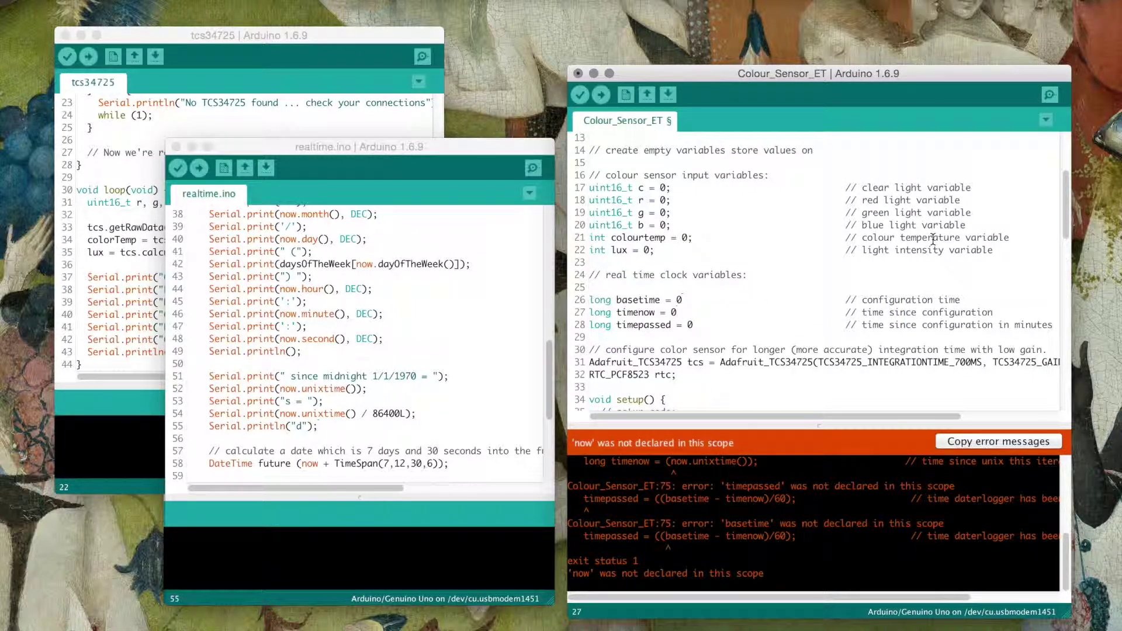
pyautogui.scroll(-15, 933, 239)
pyautogui.hscroll(5, 892, 317)
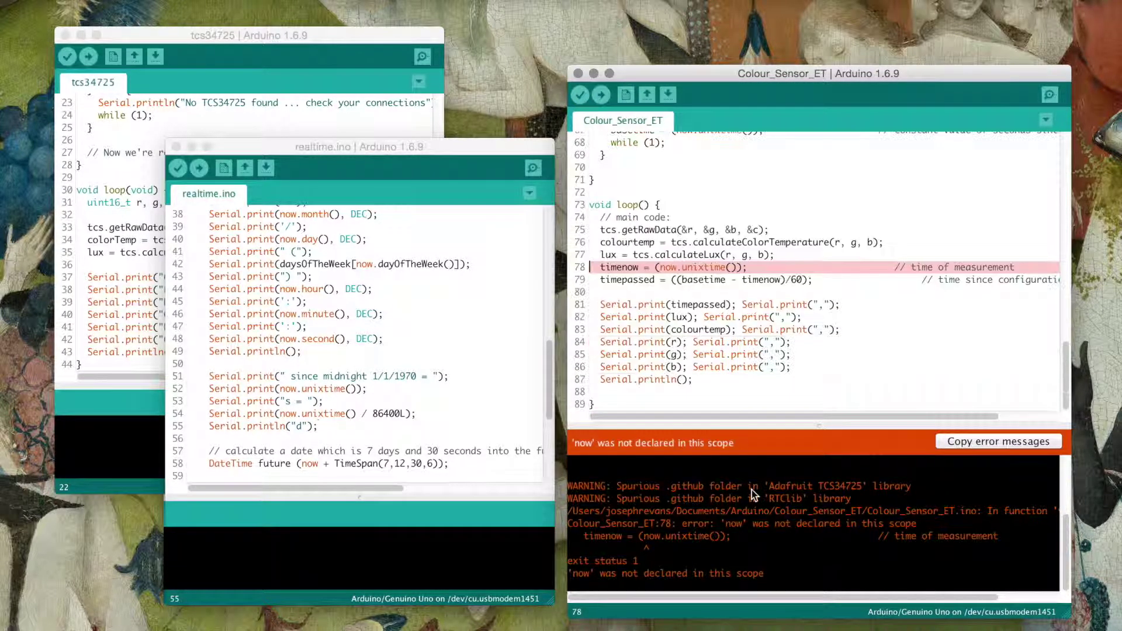
pyautogui.write('// calculate luminocolour temp from CRGB readingsity and')
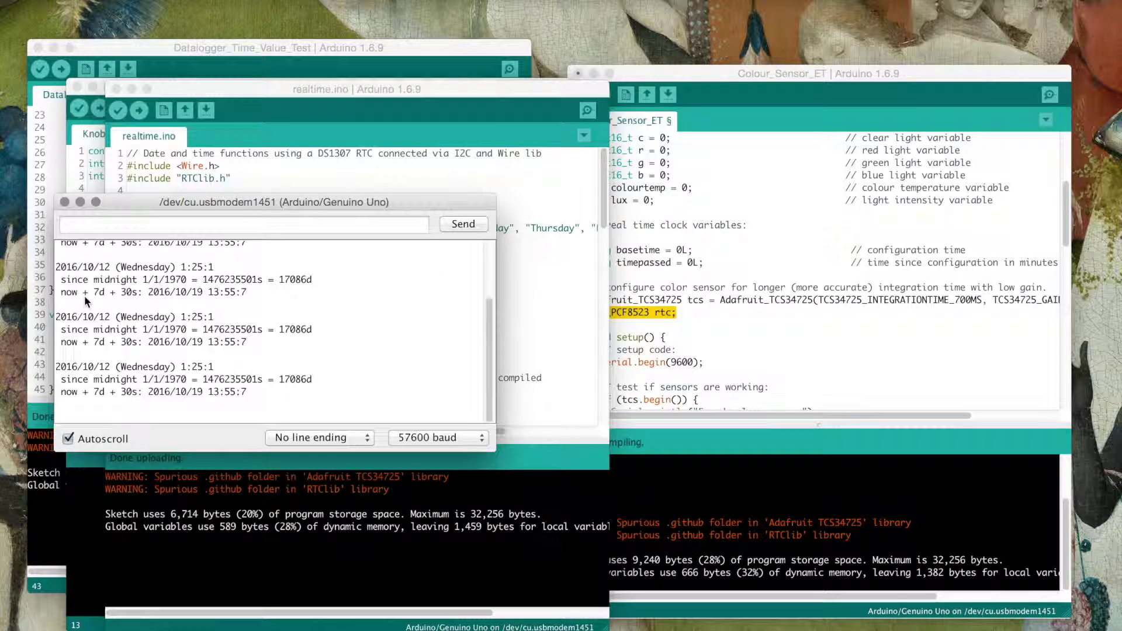
# - Close the Serial Monitor before editing Datalogger_Time_Value_Test
pyautogui.click(65, 202)
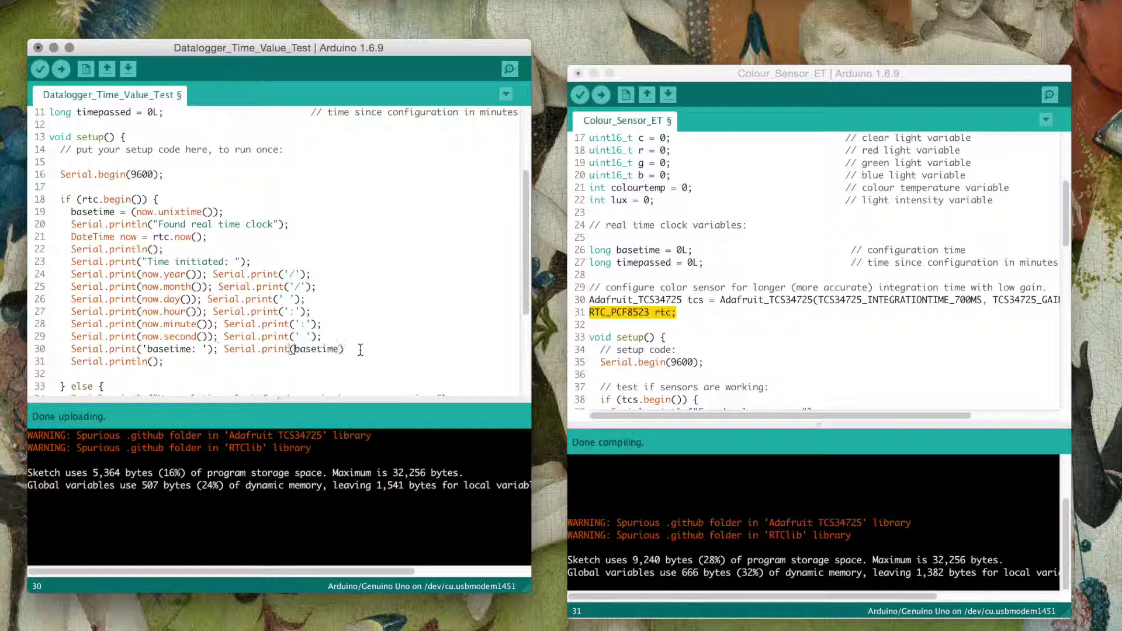